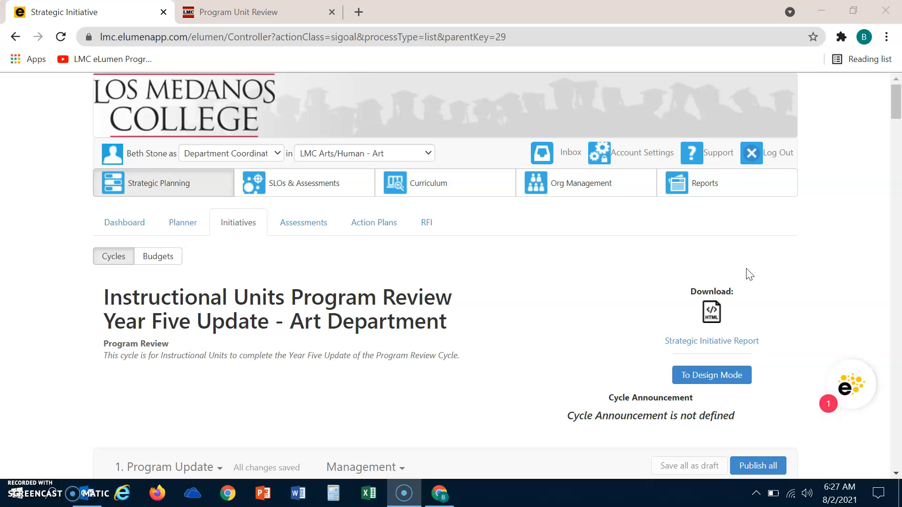
Scroll the eLumen page down to section 2, Vision for Success Goals Update, and its 2a prompt.
click(896, 102)
drag(895, 102, 898, 262)
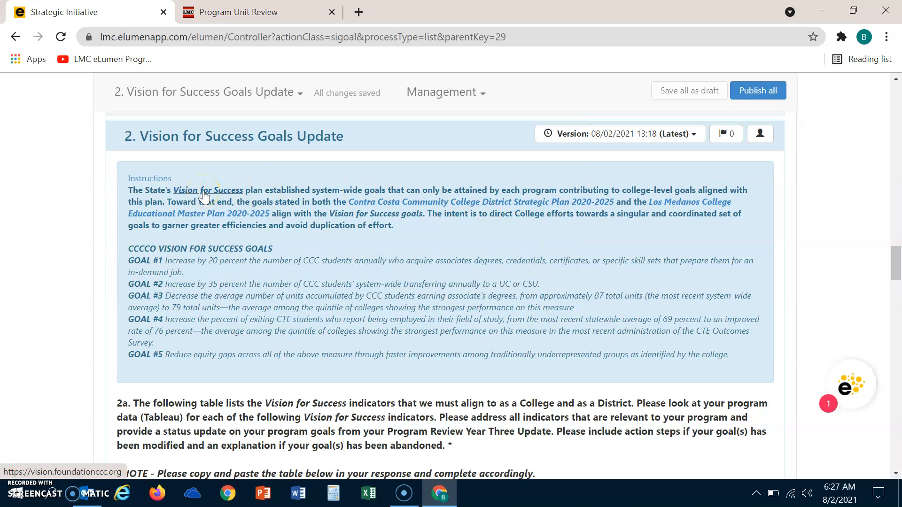
click(417, 207)
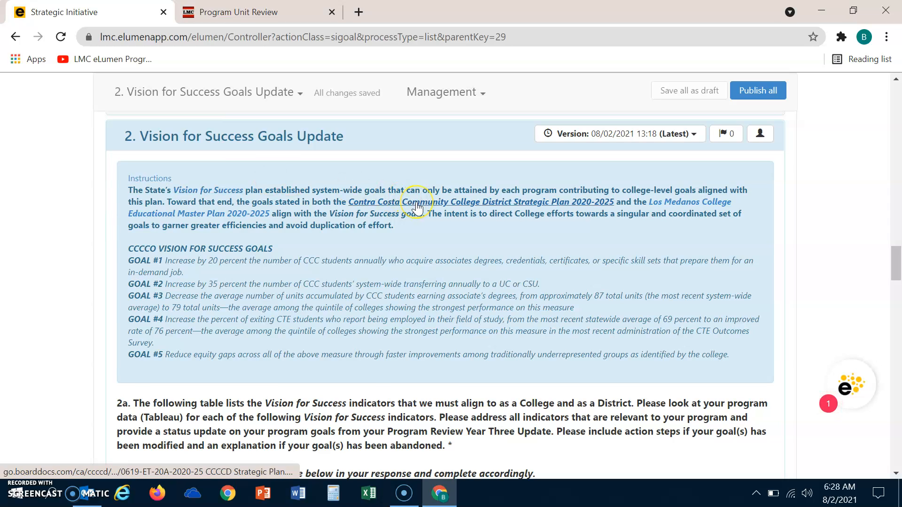
click(222, 217)
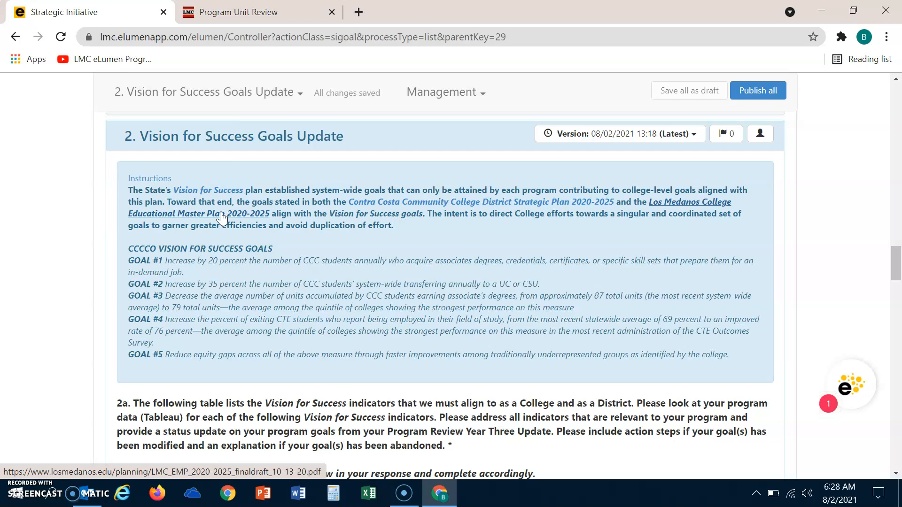
click(266, 289)
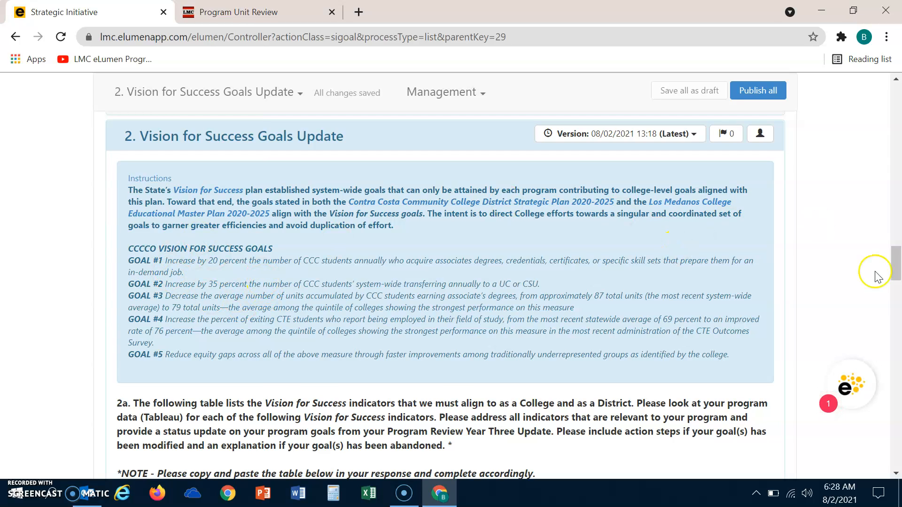
Scroll a little further so the 2a question's blank indicator table is fully visible.
drag(898, 262, 897, 285)
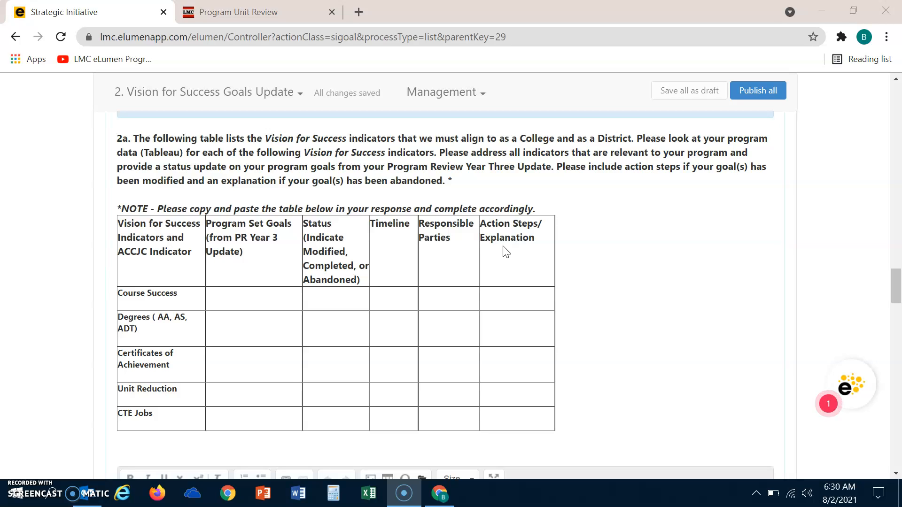
Copy the blank 2a table listing Course Success, Degrees, Certificates, Unit Reduction and CTE Jobs.
drag(896, 281, 898, 284)
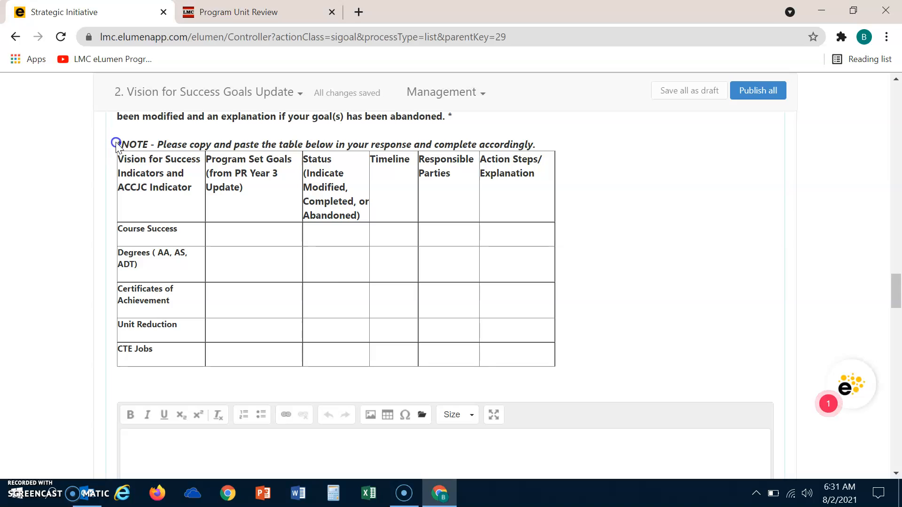
drag(119, 161, 536, 357)
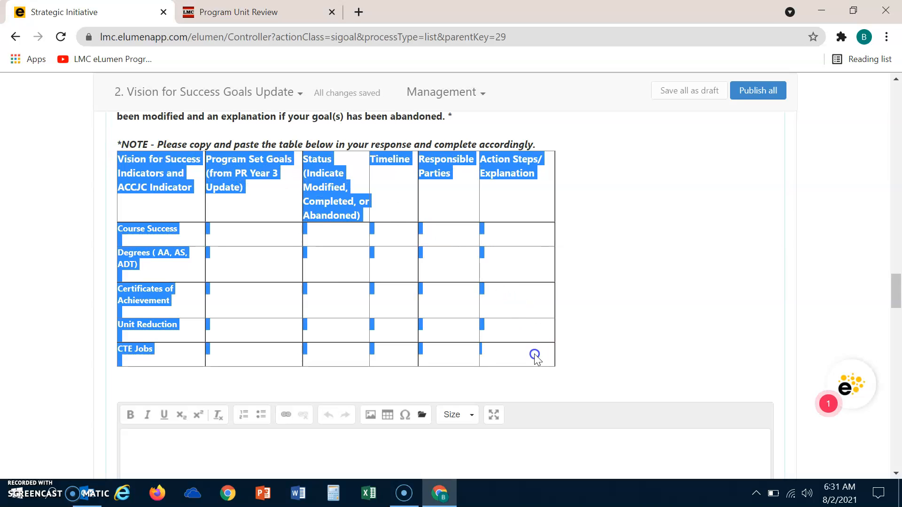
right_click(327, 202)
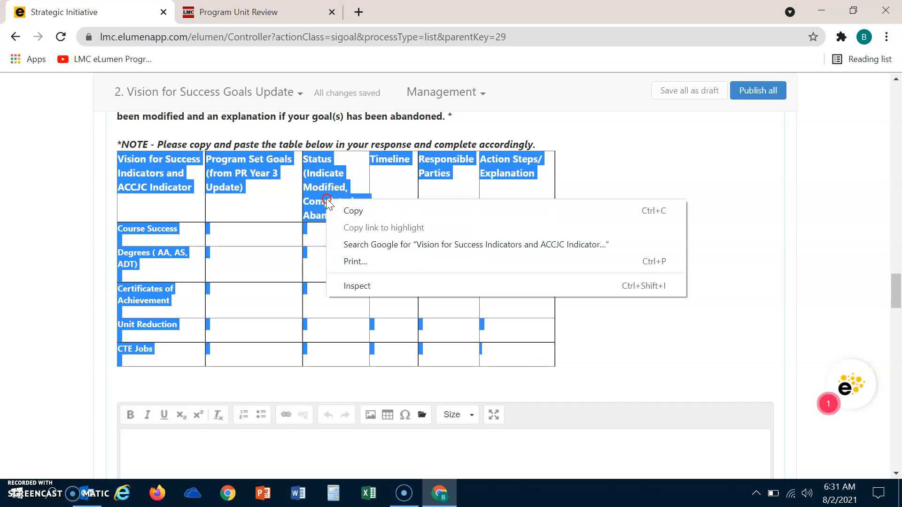
click(354, 211)
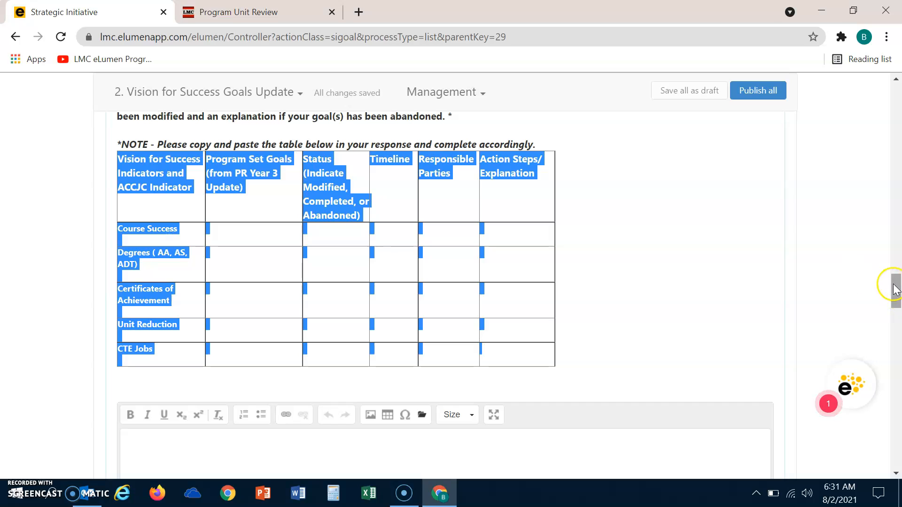
drag(894, 289, 894, 305)
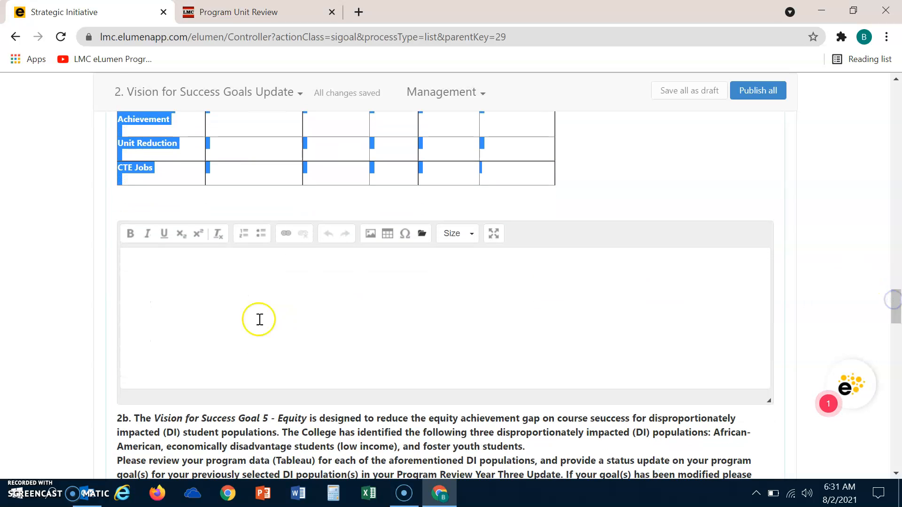
Paste the blank indicator table into the empty 2a response and select its Course Success goals cell.
click(144, 261)
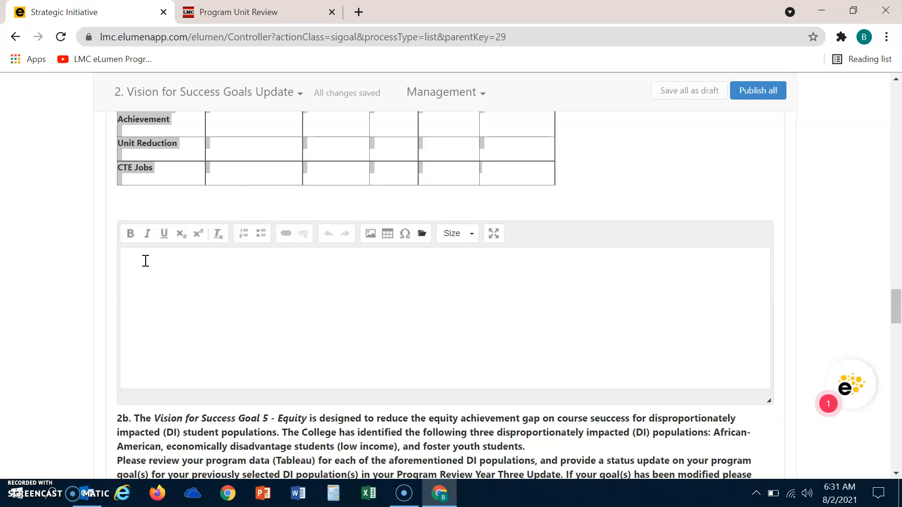
key(ctrl+v)
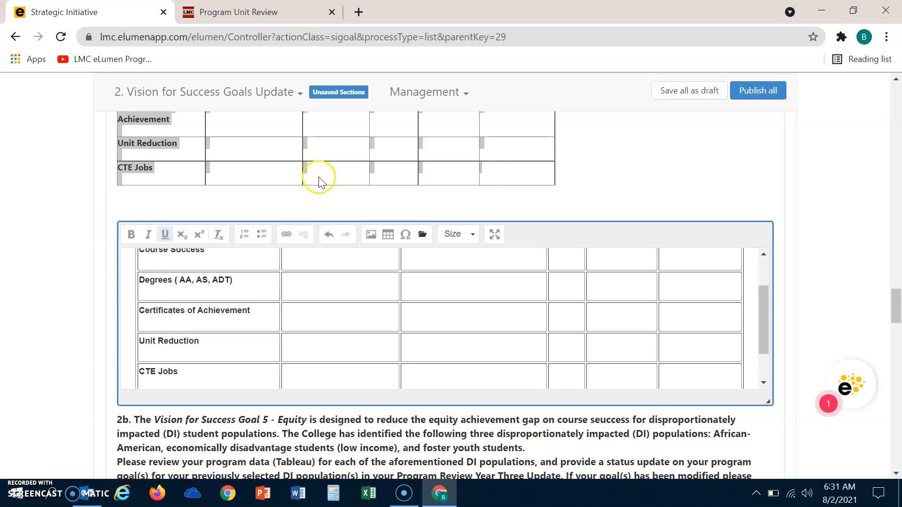
drag(761, 316, 759, 279)
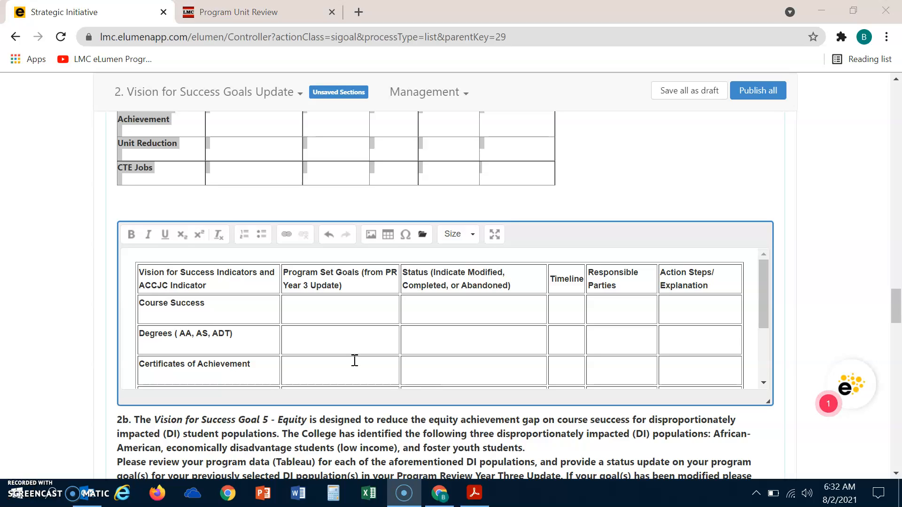
click(306, 308)
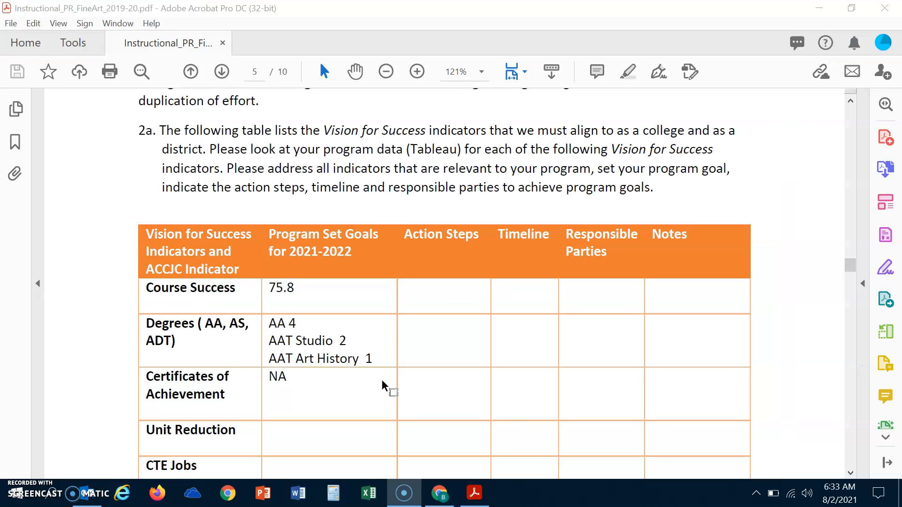
Copy 75.8 from the Course Success row of the prior-year review table in Acrobat.
click(273, 287)
drag(273, 287, 294, 289)
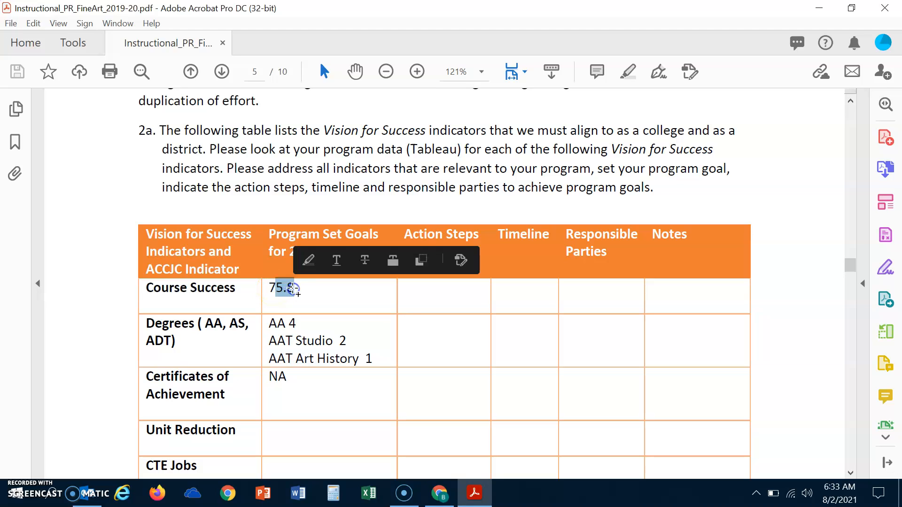
click(272, 286)
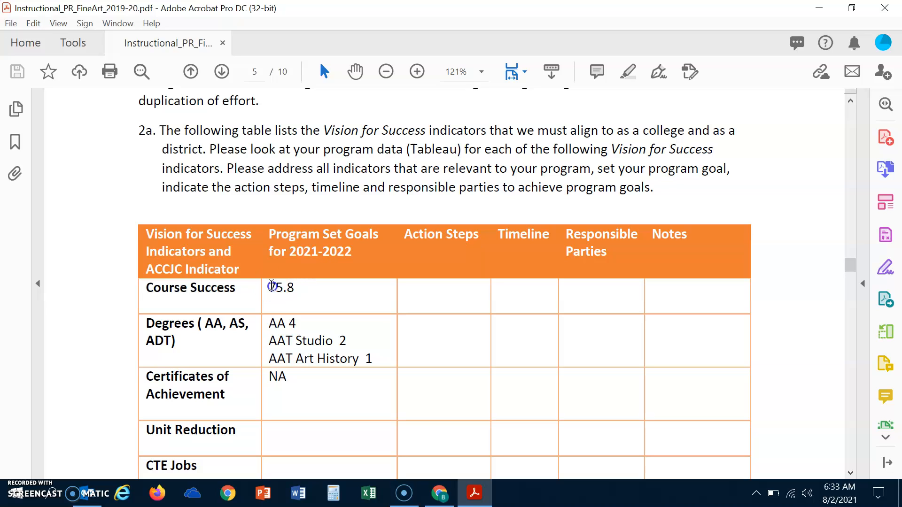
drag(271, 287, 294, 288)
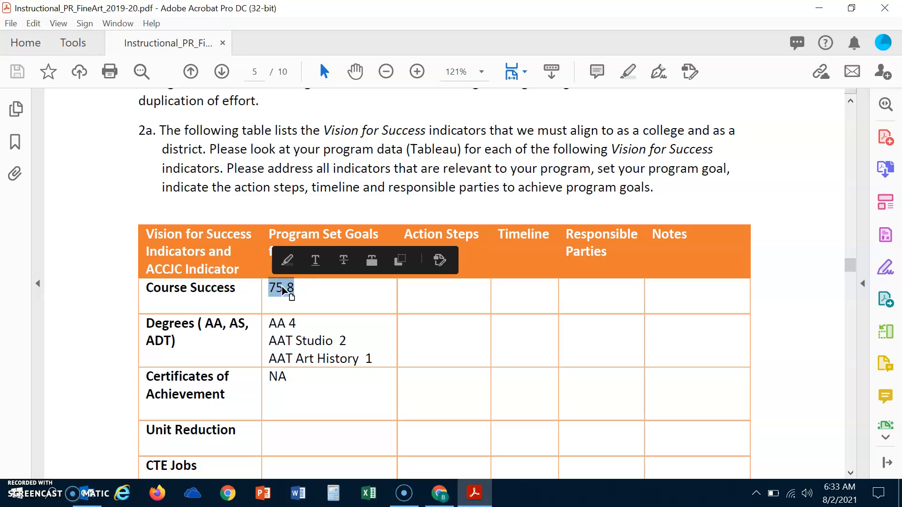
right_click(283, 289)
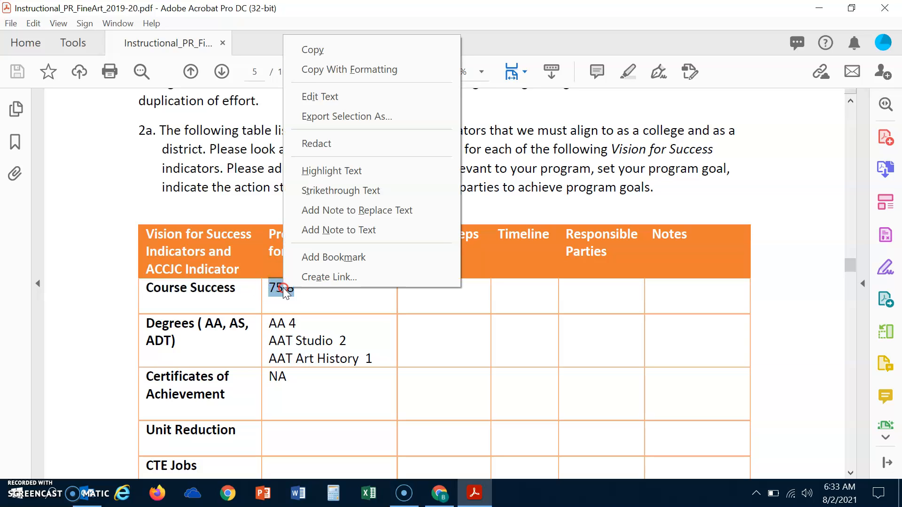
click(337, 50)
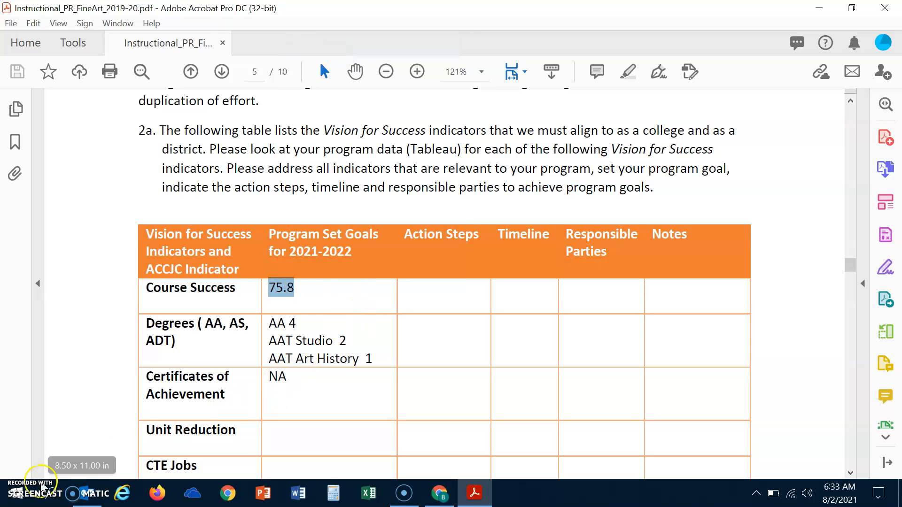
key(alt+Tab)
Fill the Course Success row: goal 75.8, status In Progress, timeline Fa22, responsible parties and action note.
click(313, 308)
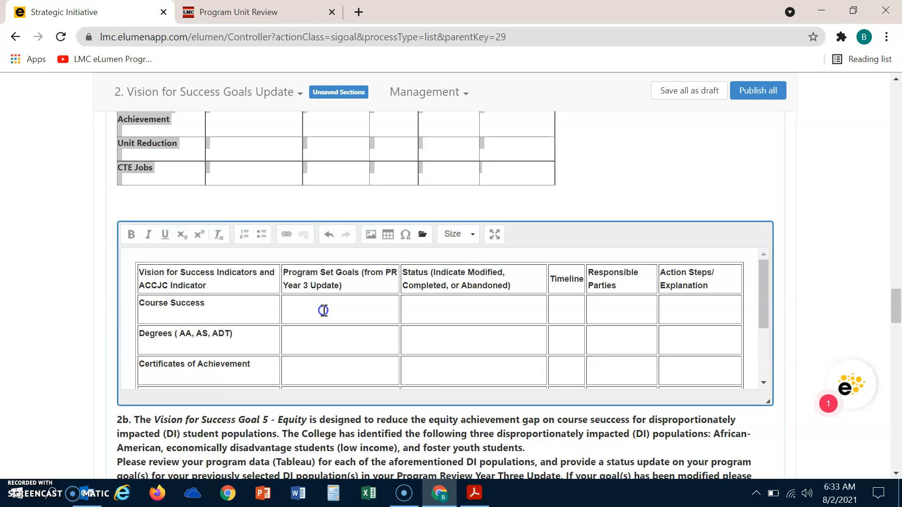
text(75.8)
text(In Progr)
text(ess)
click(564, 317)
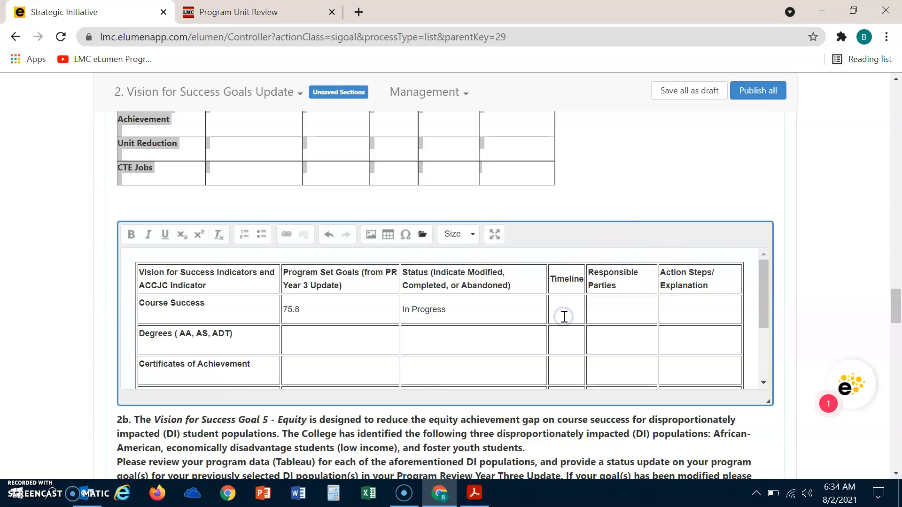
text(Fa22)
click(597, 309)
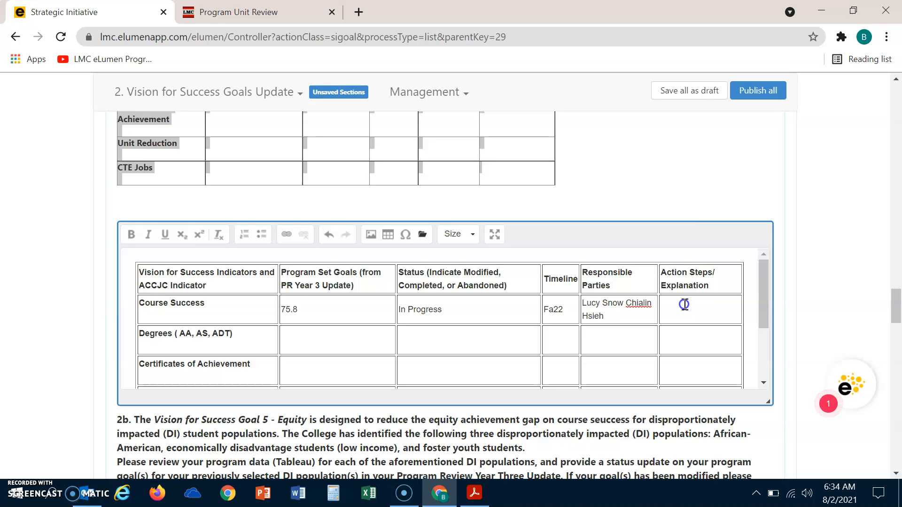
text(We currently...)
click(305, 343)
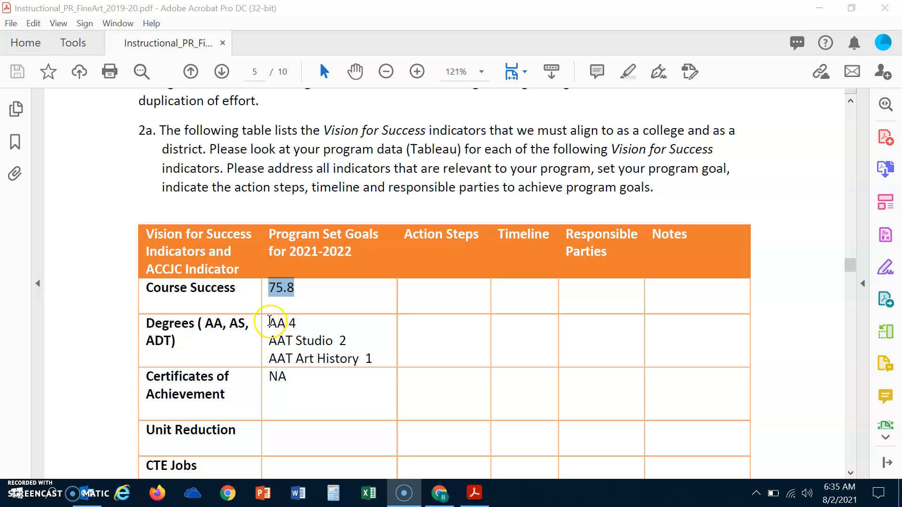
Copy the Degrees goals AA 4, AAT Studio 2 and AAT Art History 1 from Acrobat.
drag(270, 324, 376, 360)
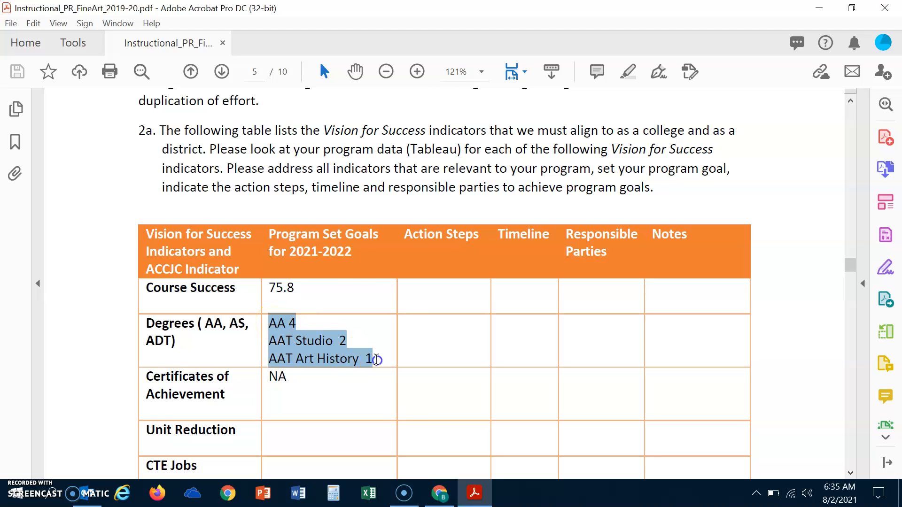
right_click(293, 334)
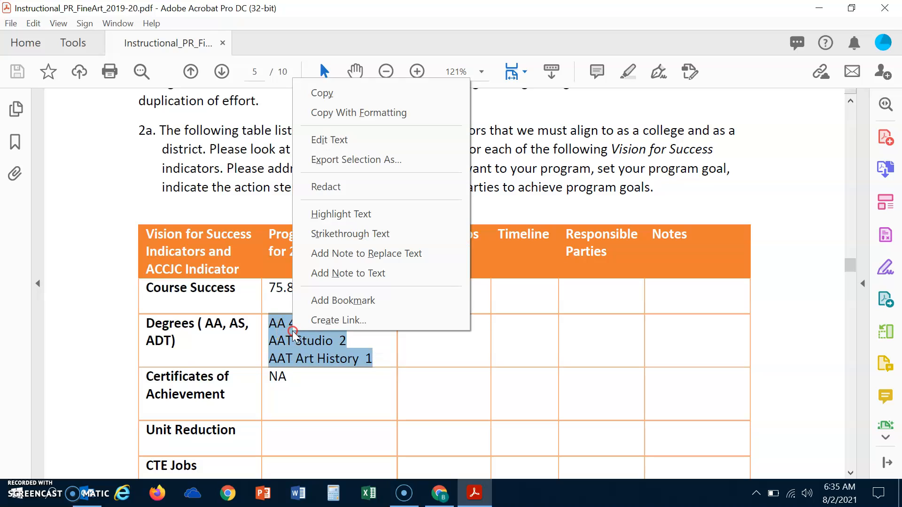
click(332, 95)
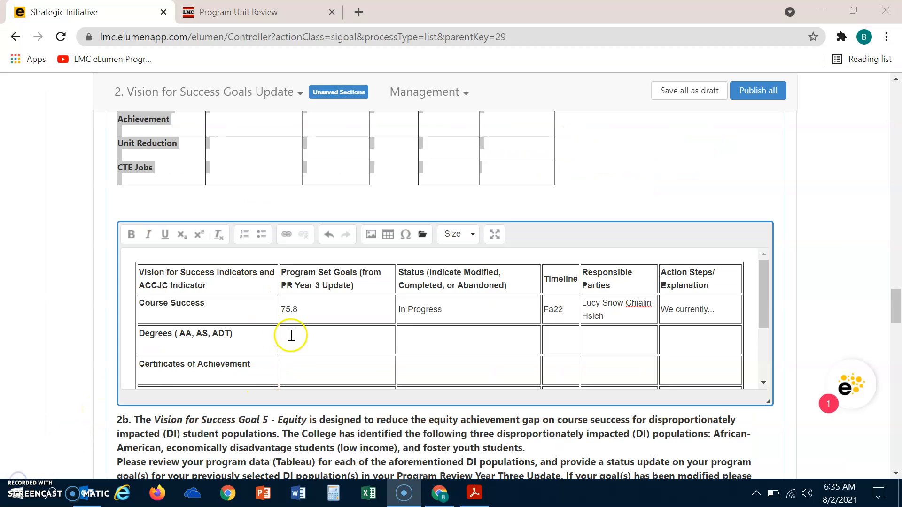
click(296, 335)
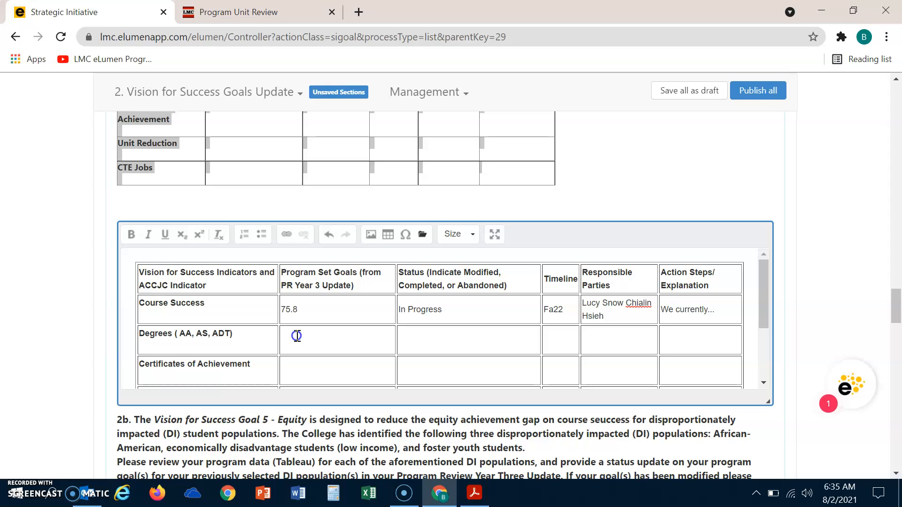
Fill the Degrees row with the pasted goals, status Modified, timeline SP22 and a responsible party.
key(ctrl+v)
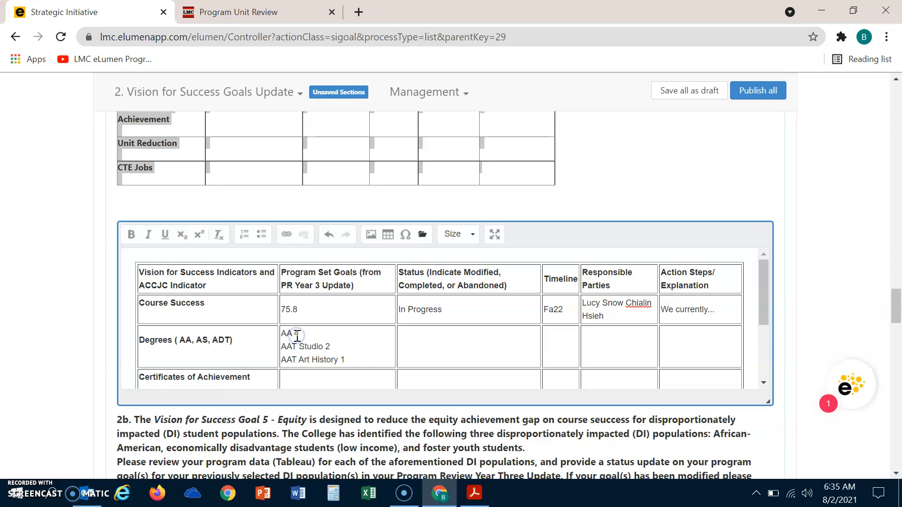
click(445, 338)
text(Modified)
click(555, 346)
text(SP22)
click(604, 350)
click(705, 320)
click(685, 344)
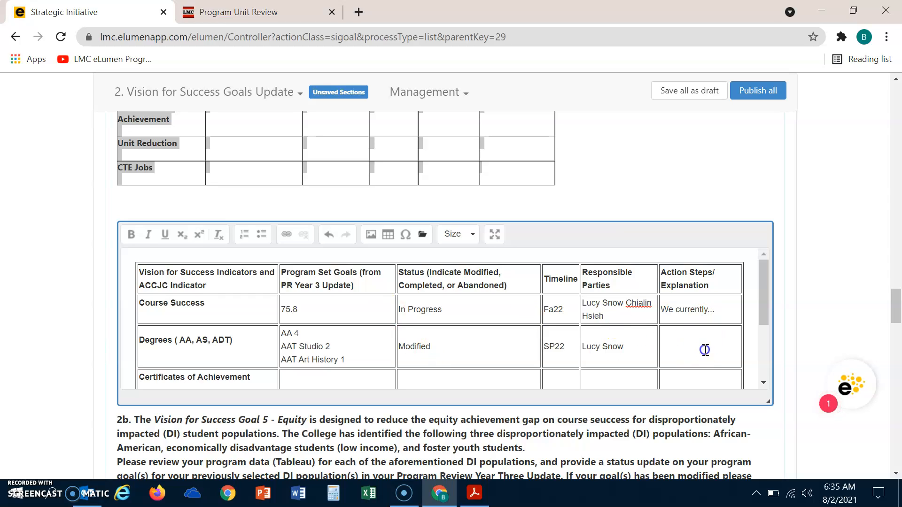
Scroll down to the 2b Goal 5 - Equity question and its DI-population template table.
click(765, 383)
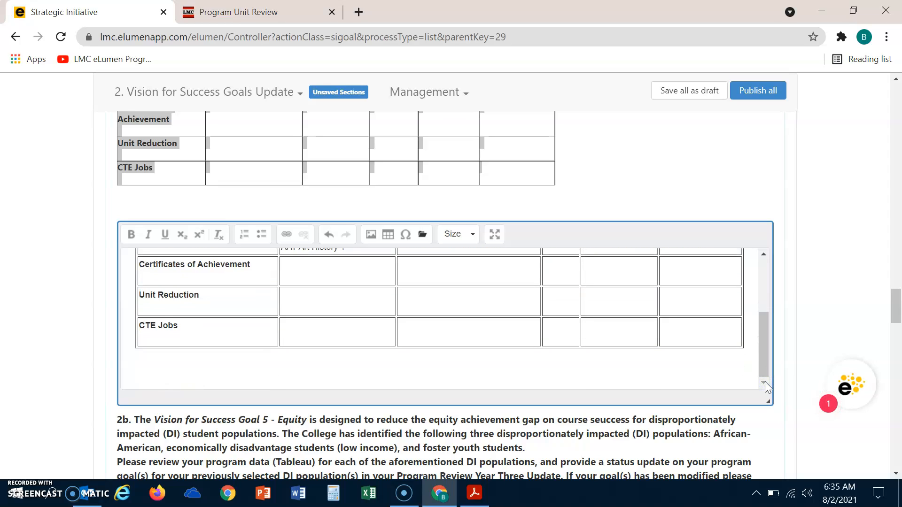
scroll(755, 306, up, 2)
click(747, 273)
drag(762, 303, 761, 345)
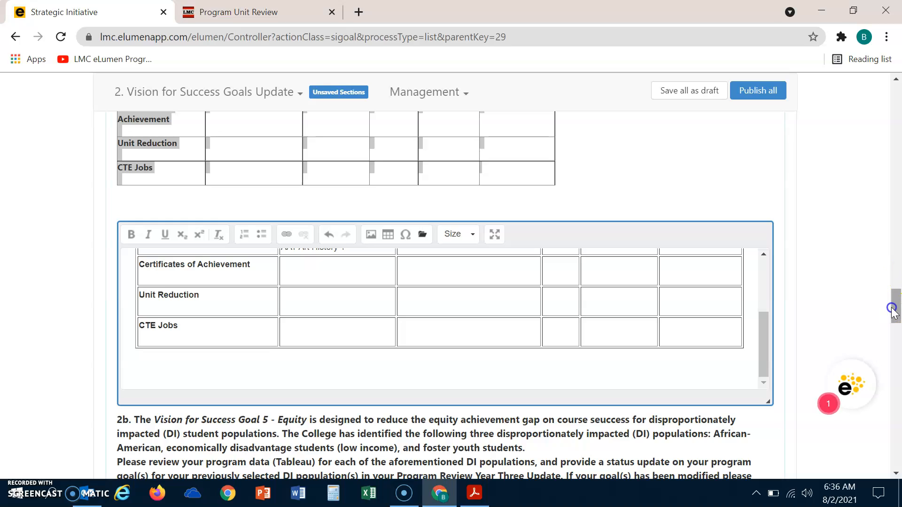
drag(896, 306, 897, 324)
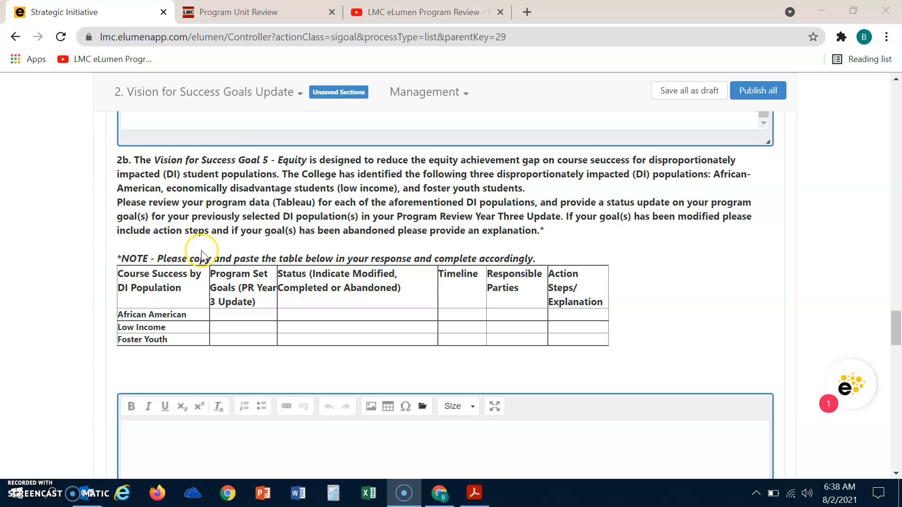
Paste the 2b template table (African American, Low Income, Foster Youth) into the empty Goal 5 response.
drag(118, 274, 433, 367)
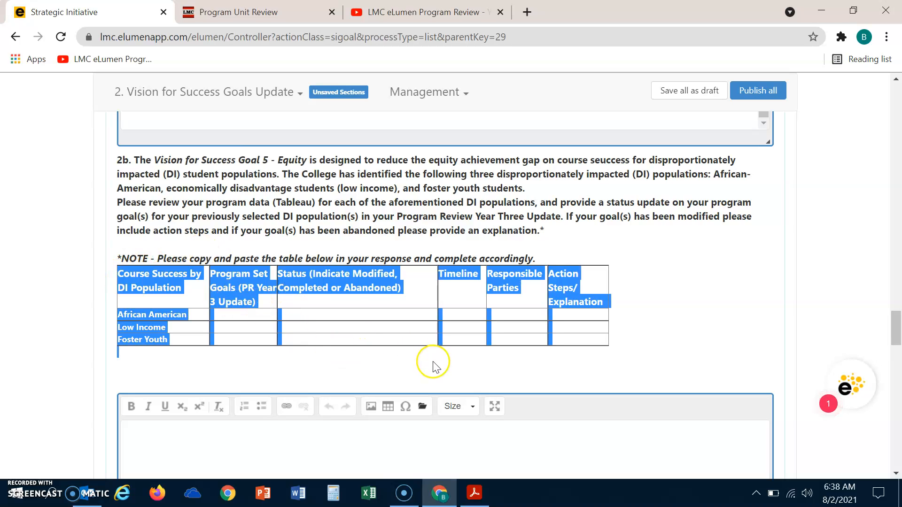
right_click(350, 279)
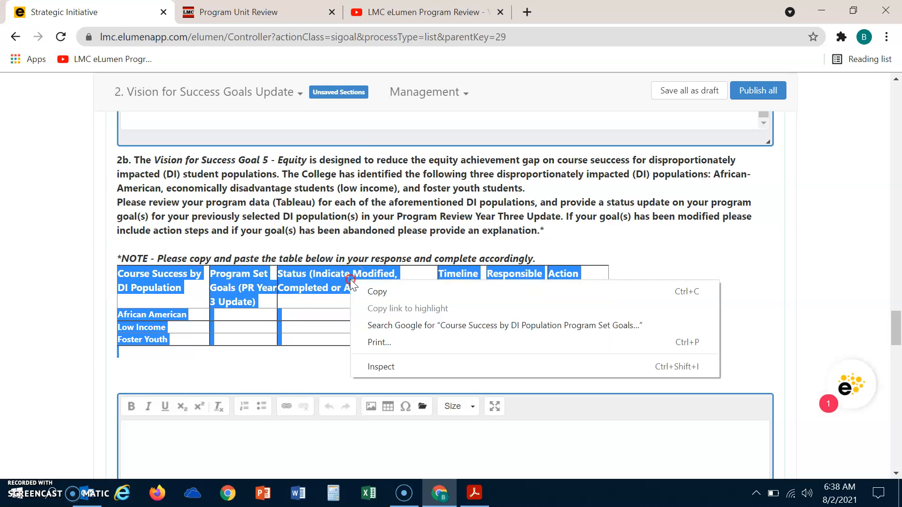
click(375, 292)
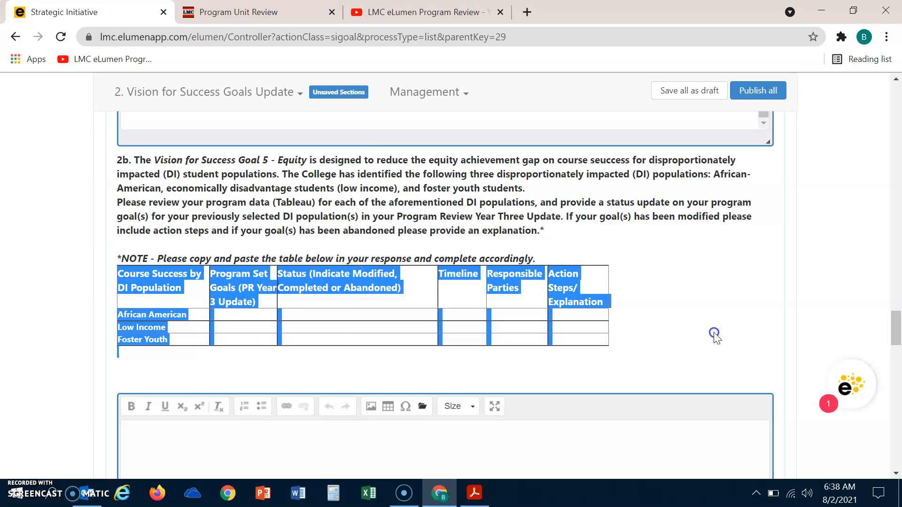
drag(893, 324, 894, 336)
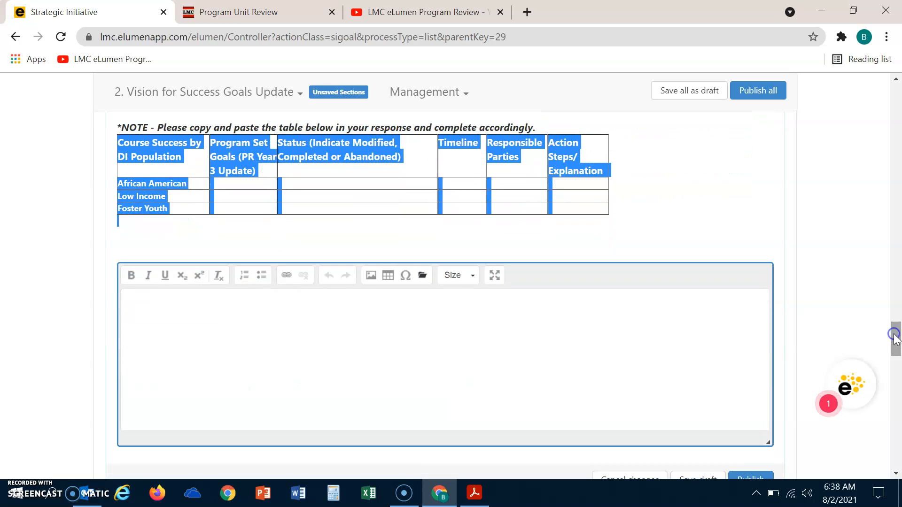
click(234, 306)
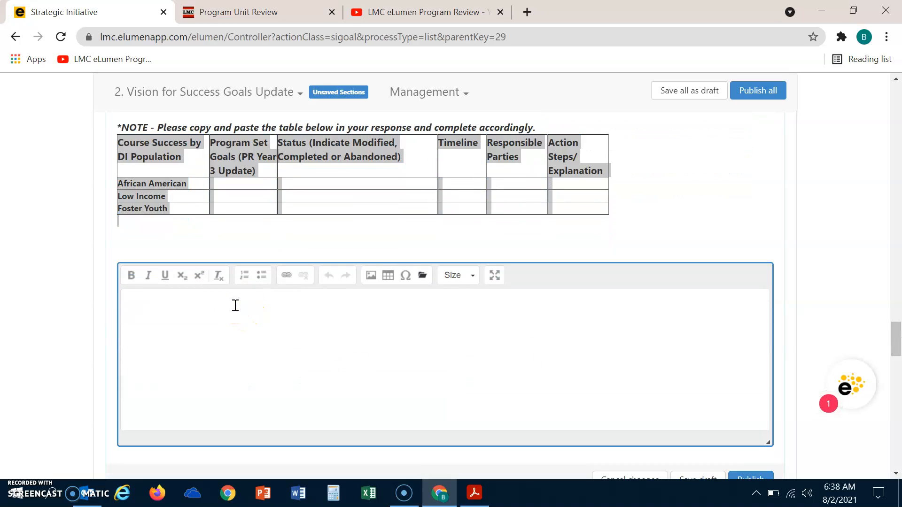
key(ctrl+v)
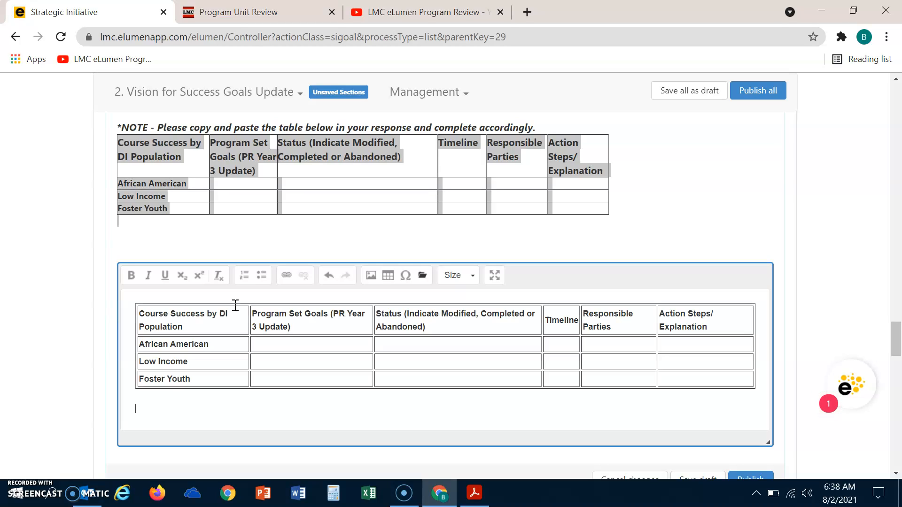
click(385, 355)
Copy 54.5 from the African American Program Set Goals cell of the prior-year PDF.
click(384, 356)
click(191, 369)
key(alt+Tab)
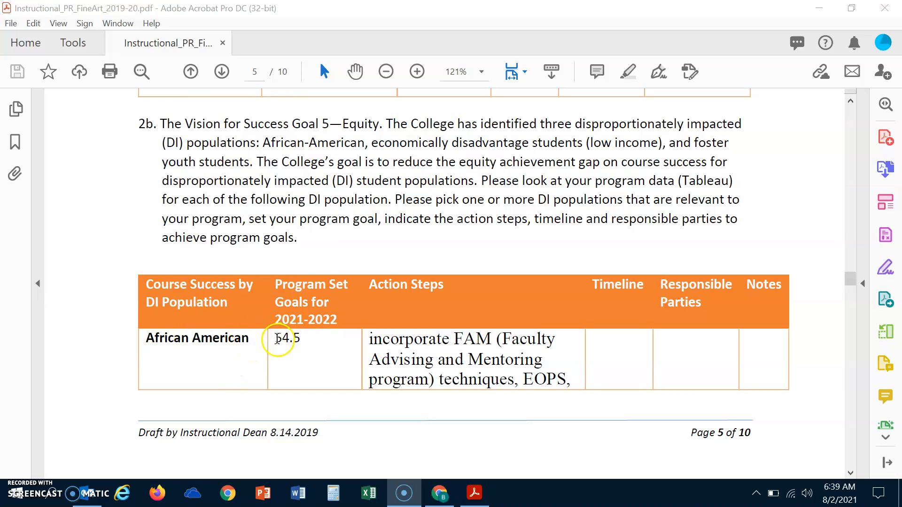
drag(276, 339, 302, 339)
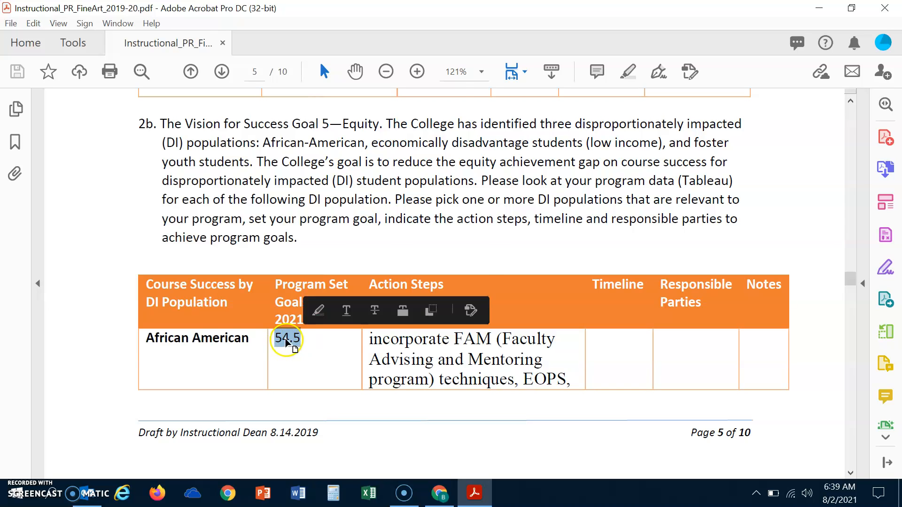
right_click(285, 339)
click(348, 105)
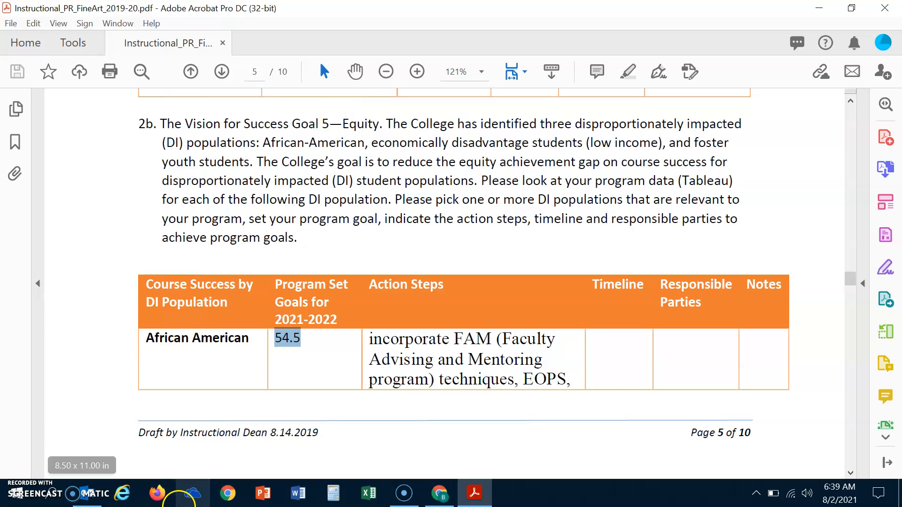
key(alt+Tab)
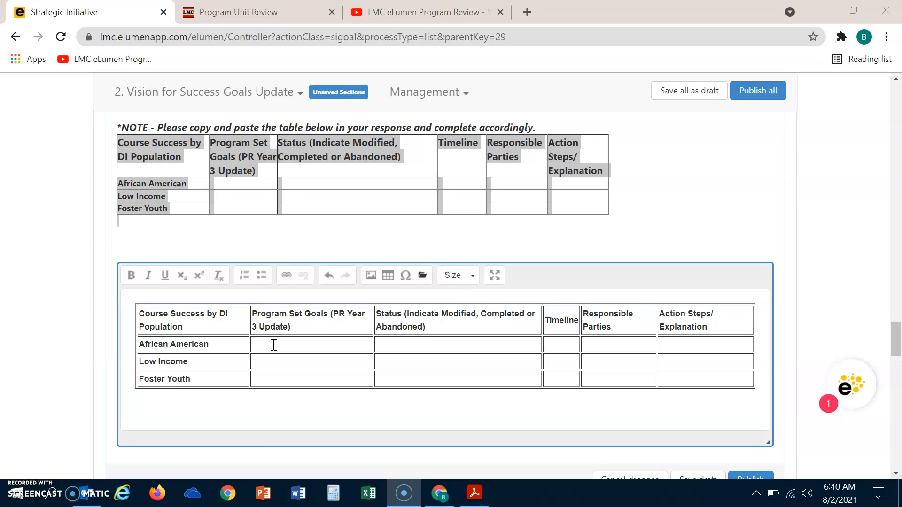
Enter goal 54.5, status In Progress, timeline FA22 and the two responsible parties' names in the African American row.
click(274, 345)
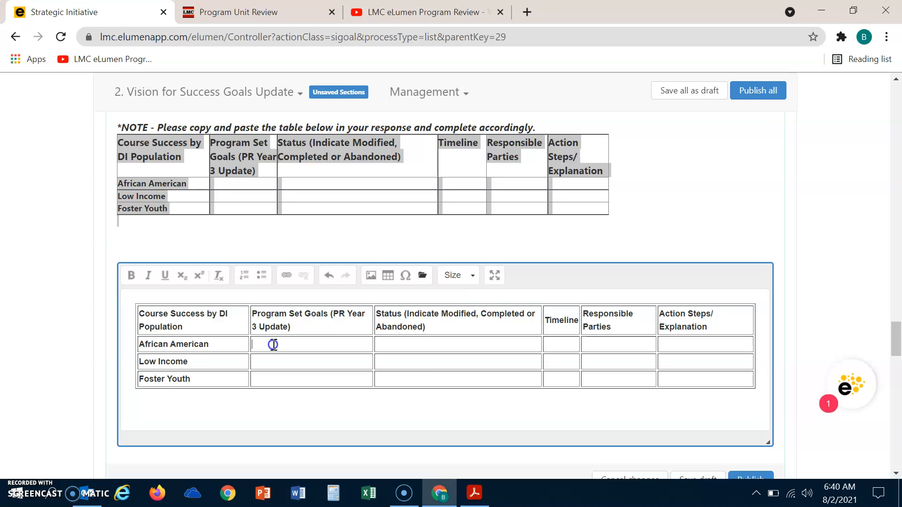
text(54.5)
text(In P)
text(rogress)
click(555, 346)
text(FA22)
click(602, 345)
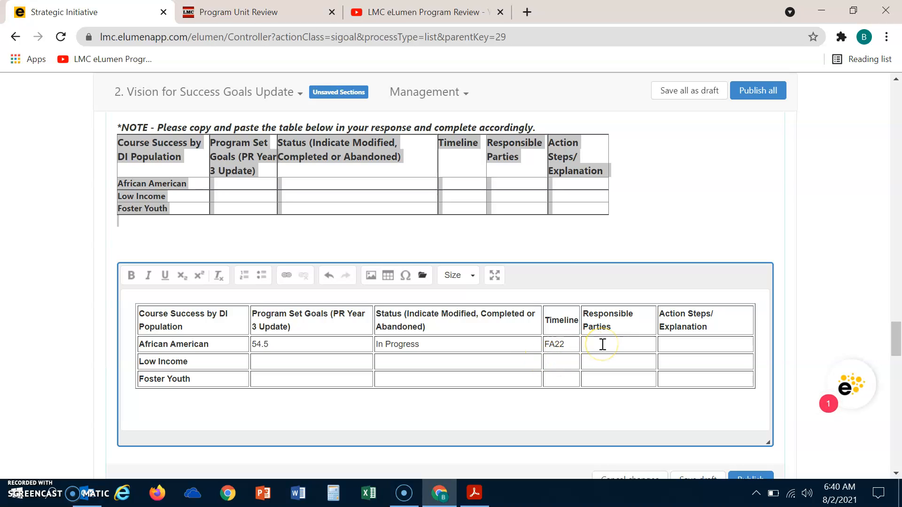
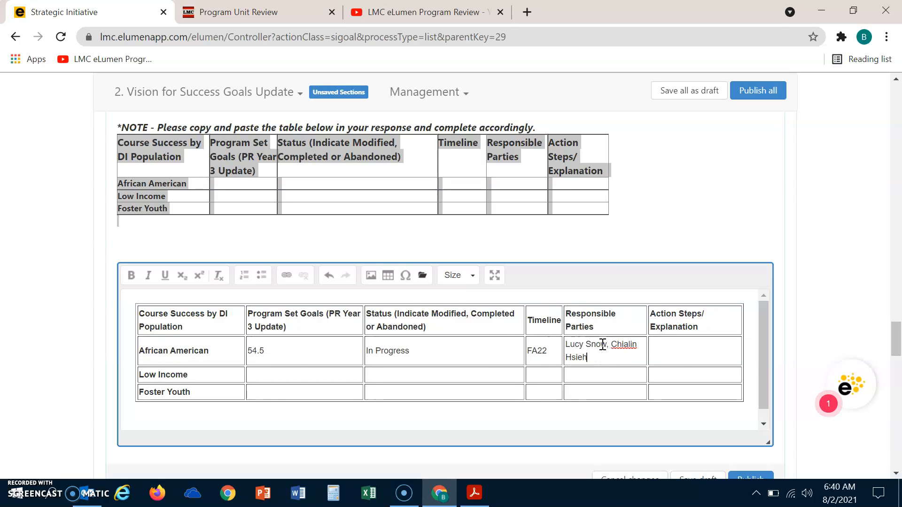
click(680, 347)
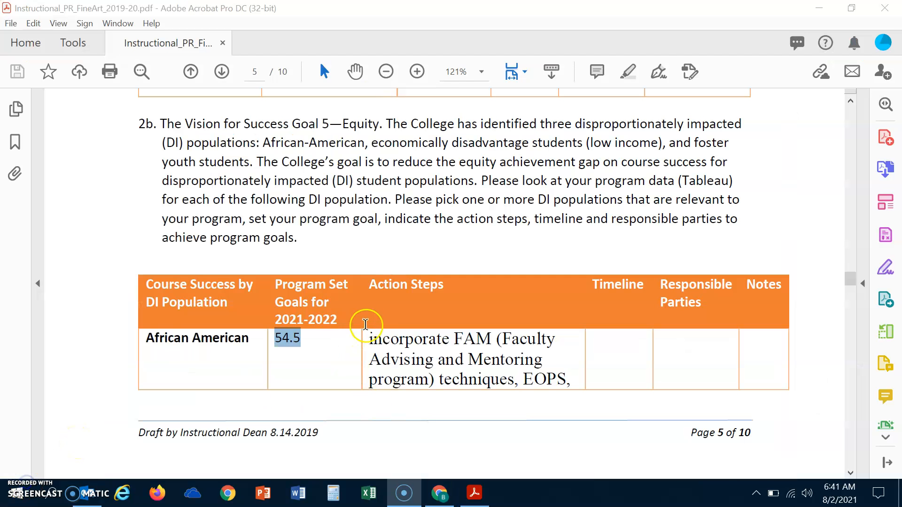
Copy the African American action steps text beginning 'incorporate FAM' from the prior-year PDF.
drag(366, 325, 580, 381)
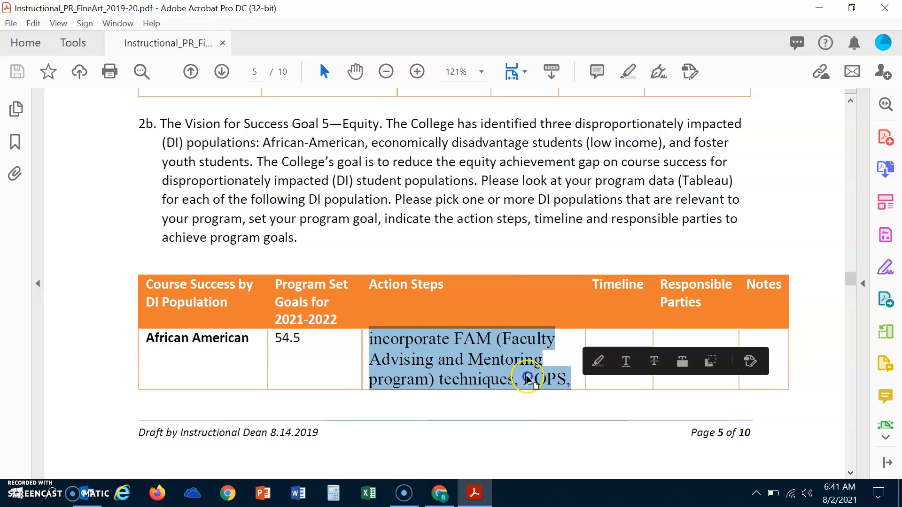
right_click(449, 351)
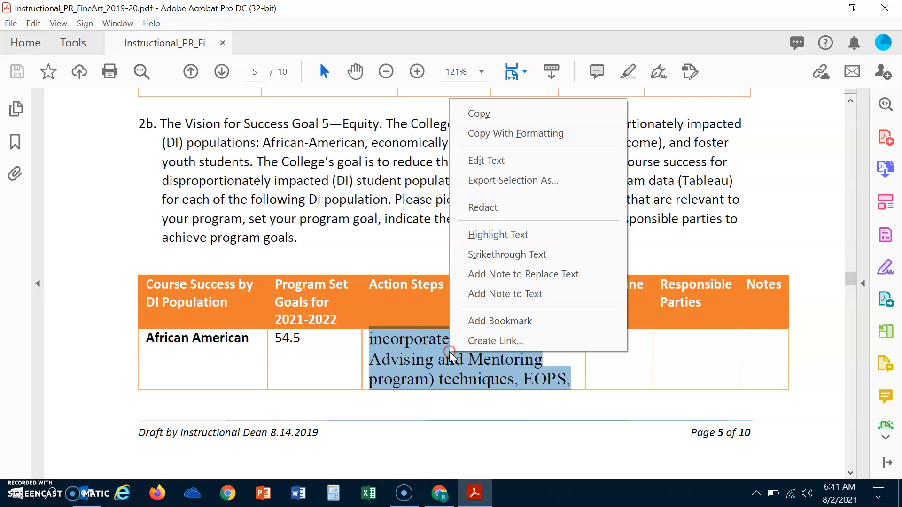
click(493, 118)
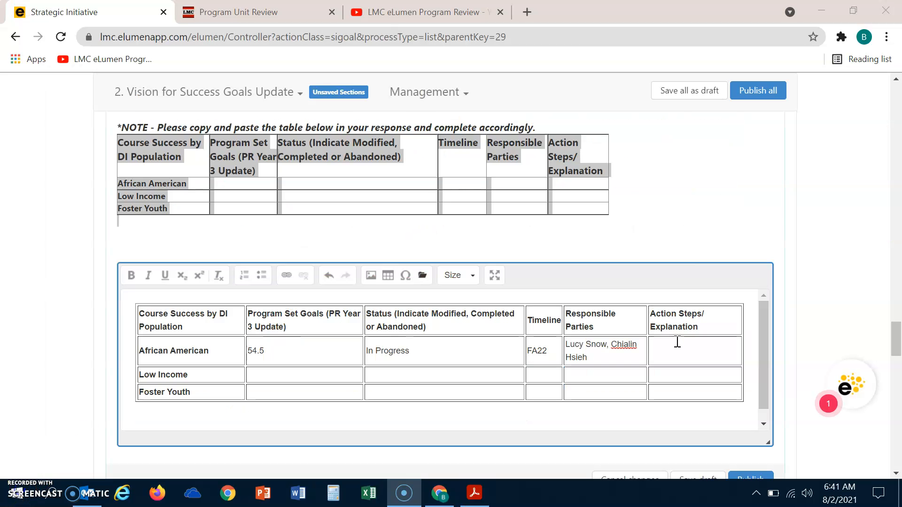
Paste the copied FAM/EOPS action steps into the African American row and add 'Counseling'.
click(678, 342)
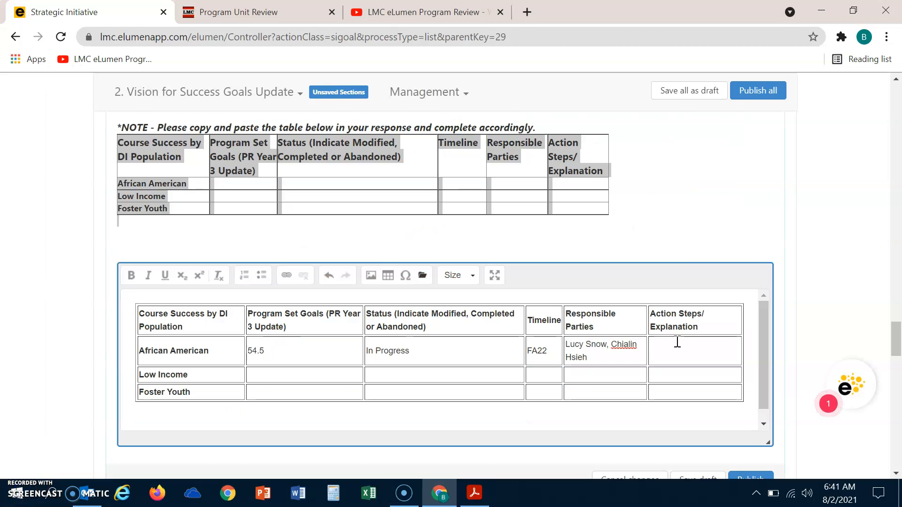
key(ctrl+v)
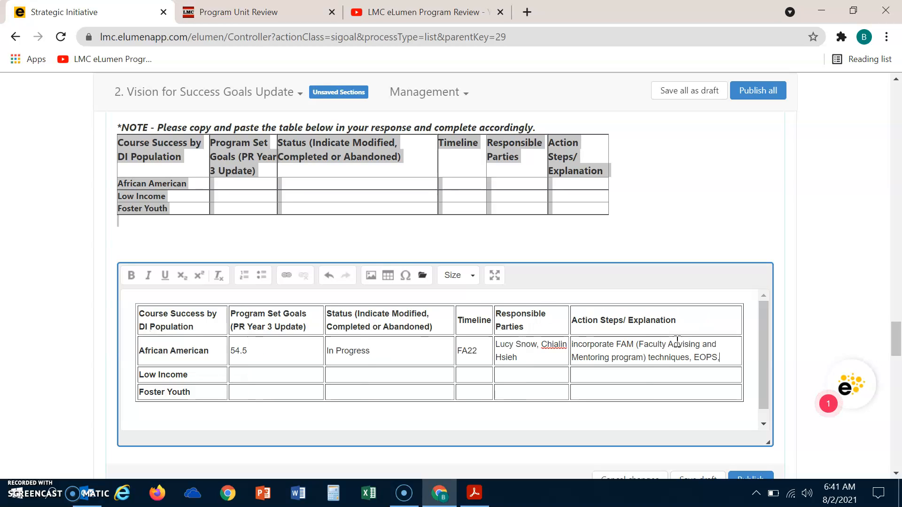
click(728, 361)
text(Counseling)
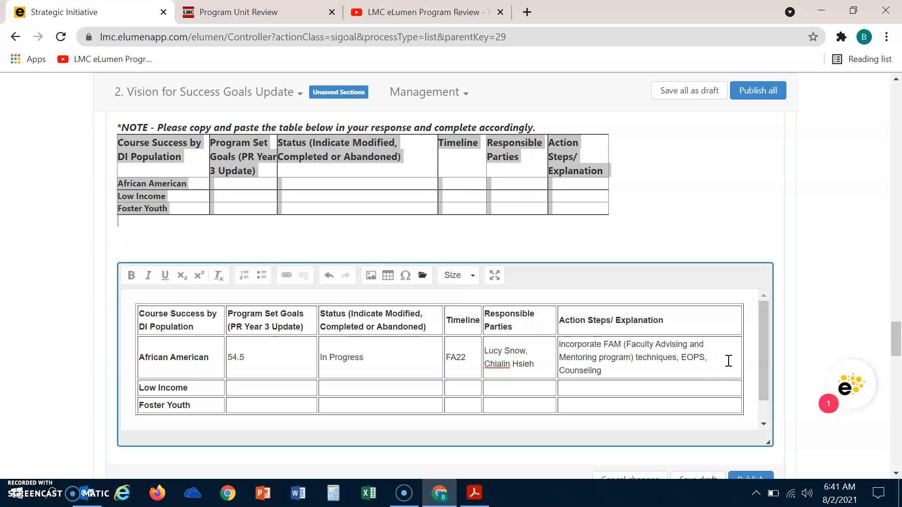
click(677, 359)
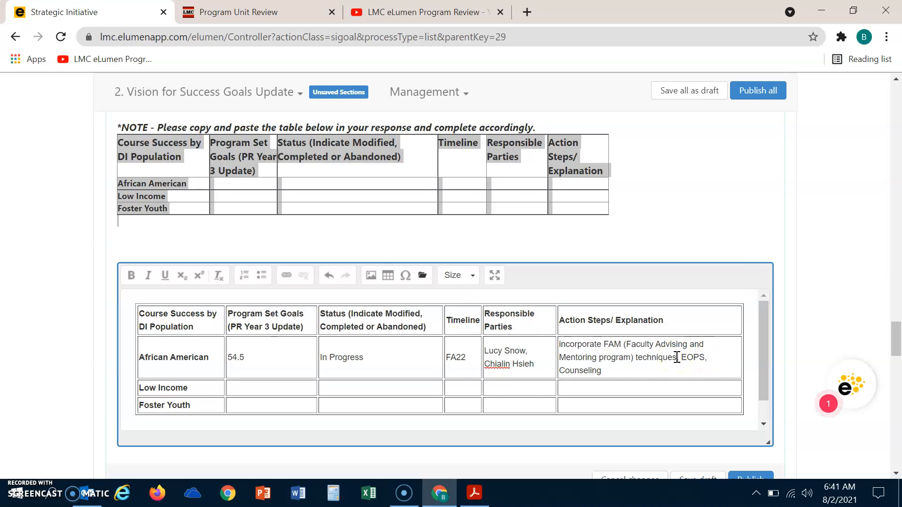
click(605, 371)
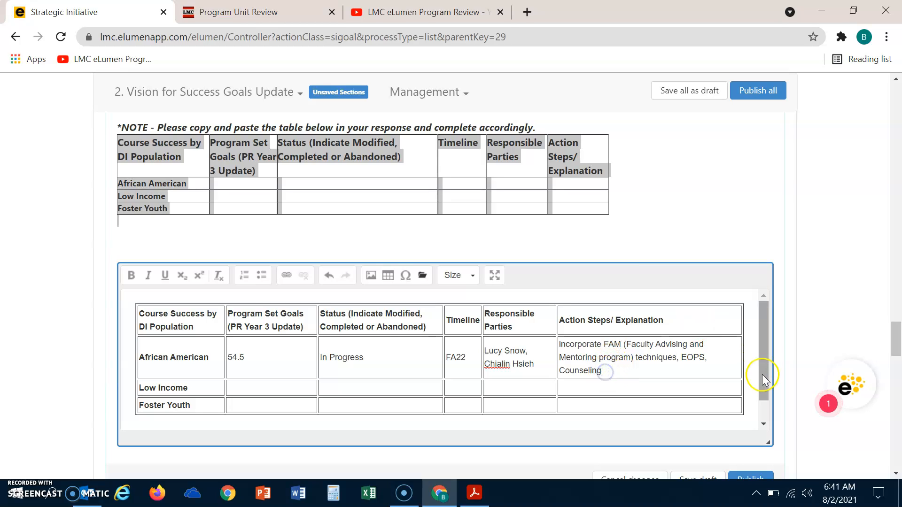
drag(763, 374, 763, 383)
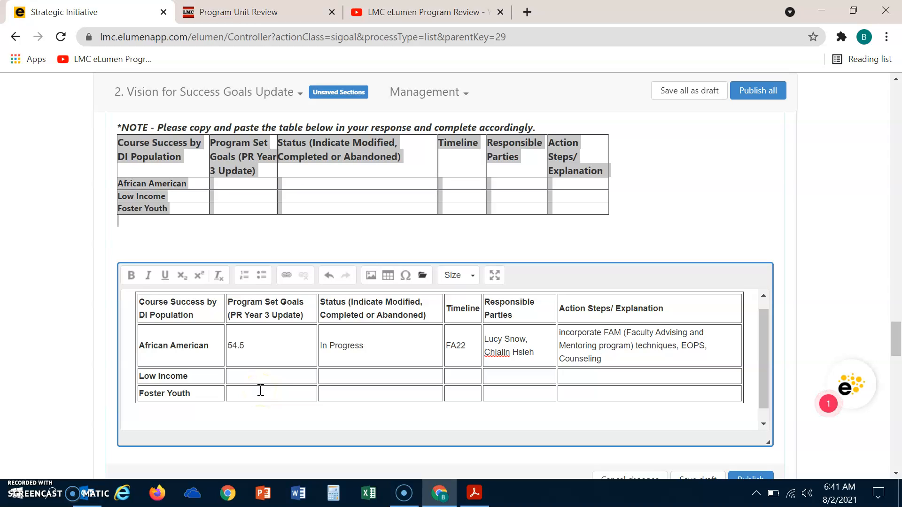
Fill the Low Income (76.1, Modified, FA22) and Foster Youth (60.1, In Progress, FA22) rows.
click(140, 477)
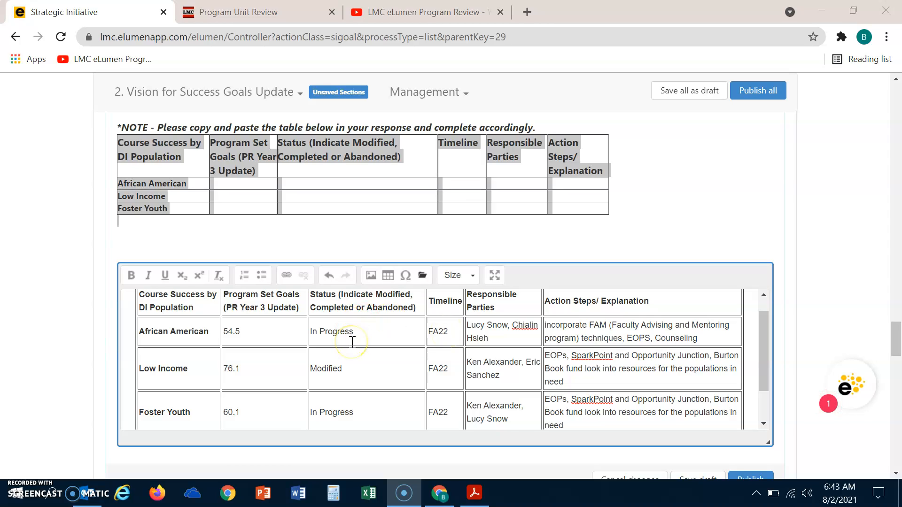
click(548, 348)
click(899, 337)
drag(899, 338, 899, 347)
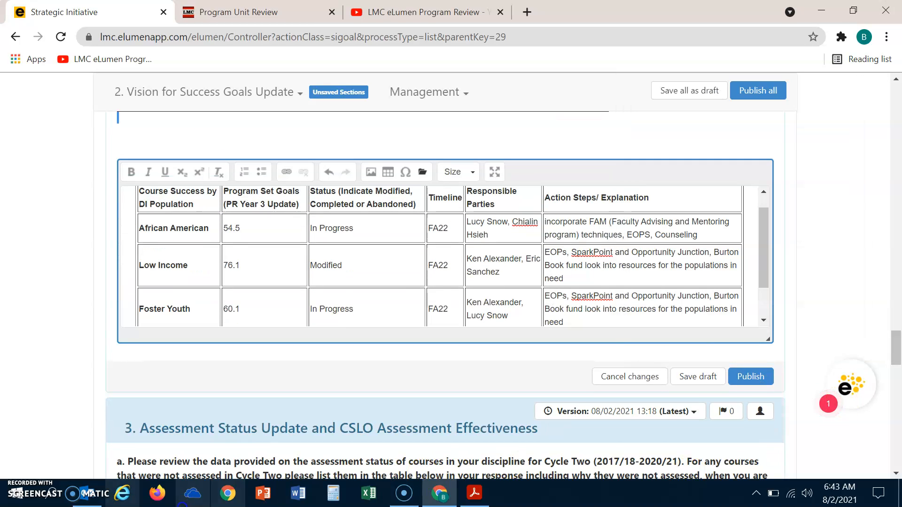
Save the completed 2b Equity goals response as a draft.
click(14, 486)
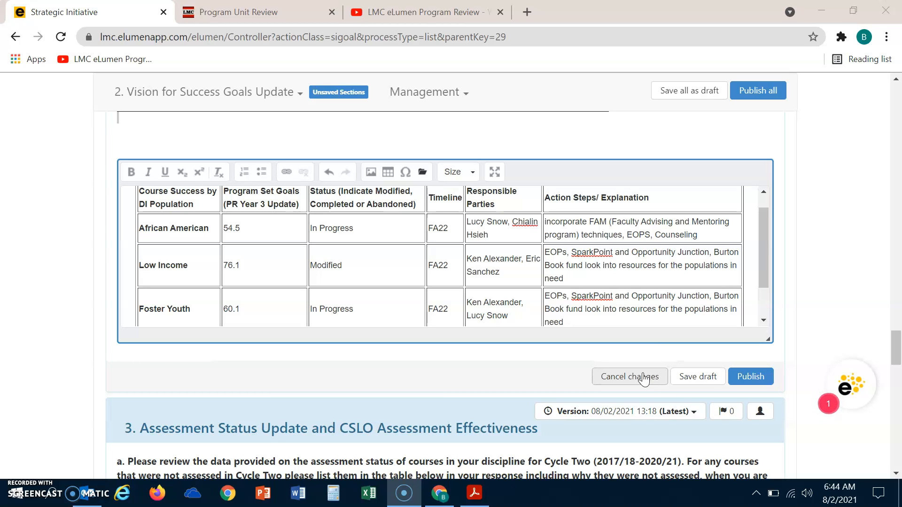
click(701, 378)
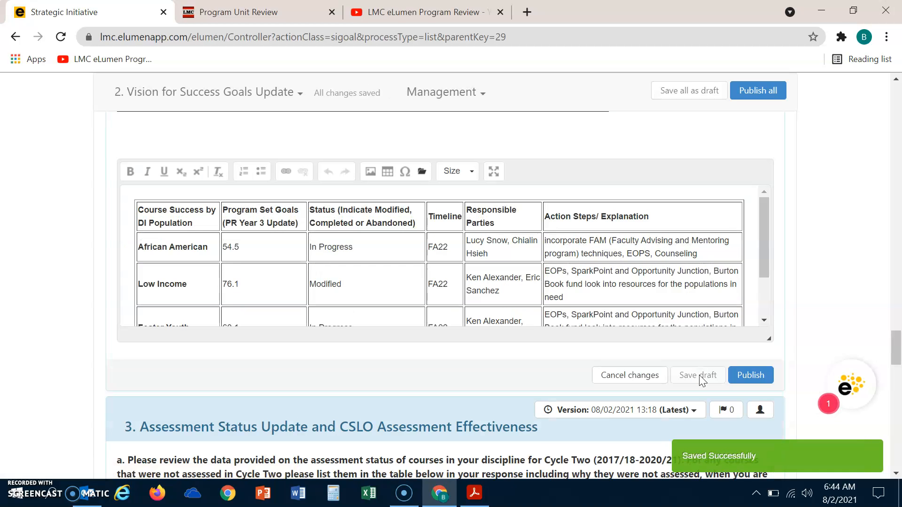